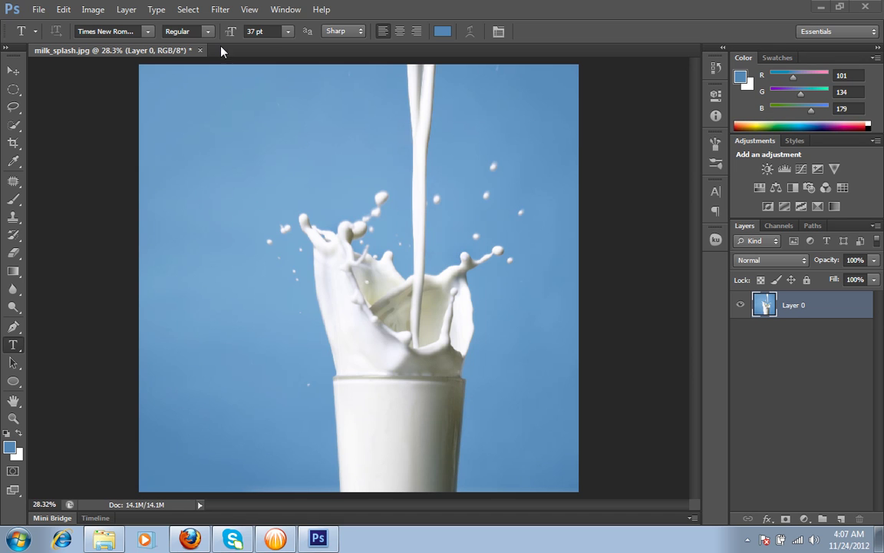
- Open Color Range and sample the blue backdrop behind the milk splash at Fuzziness 66
{"action": "left_click", "coordinate": [189, 11]}
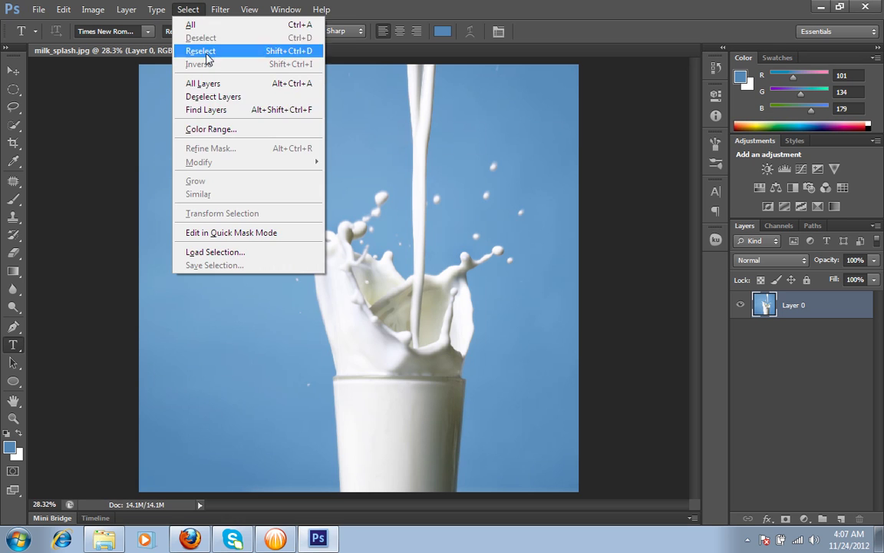
{"action": "left_click", "coordinate": [225, 131]}
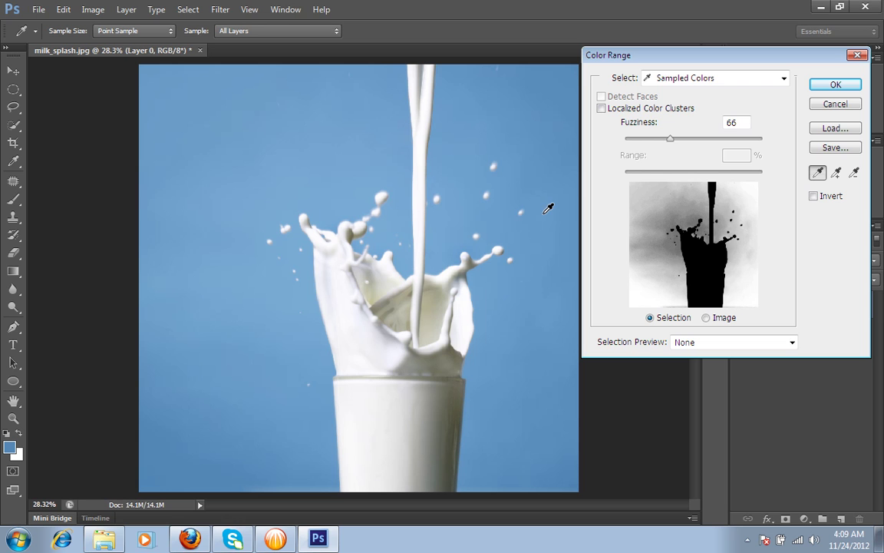
{"action": "mouse_move", "coordinate": [678, 62]}
{"action": "left_mouse_down"}
{"action": "mouse_move", "coordinate": [664, 66]}
{"action": "mouse_move", "coordinate": [685, 64]}
{"action": "left_mouse_up"}
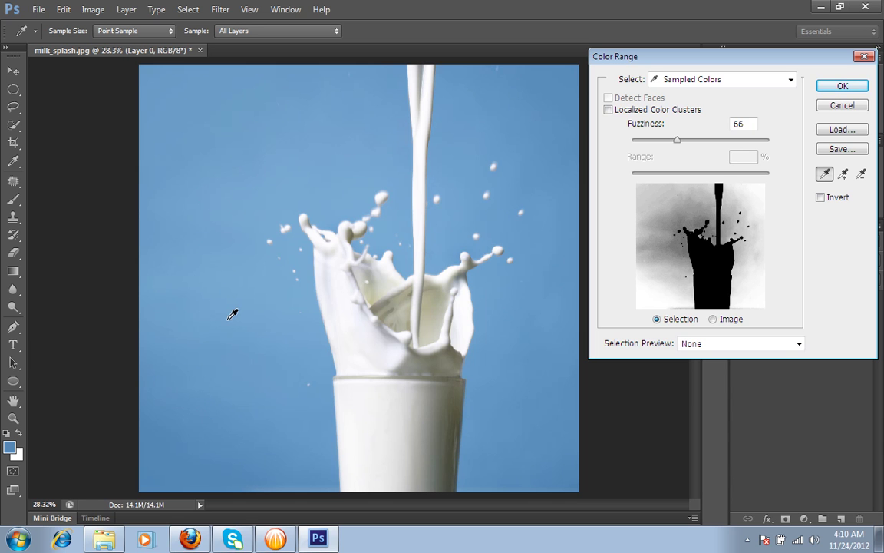
{"action": "left_click", "coordinate": [268, 206]}
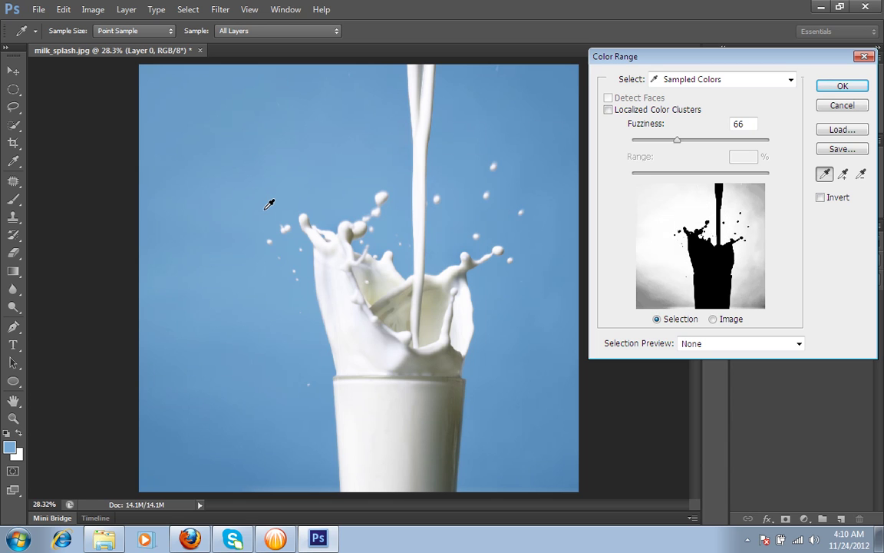
- Add more blue backdrop with Add to Sample, lower Fuzziness to 64, and apply
{"action": "left_click", "coordinate": [842, 175]}
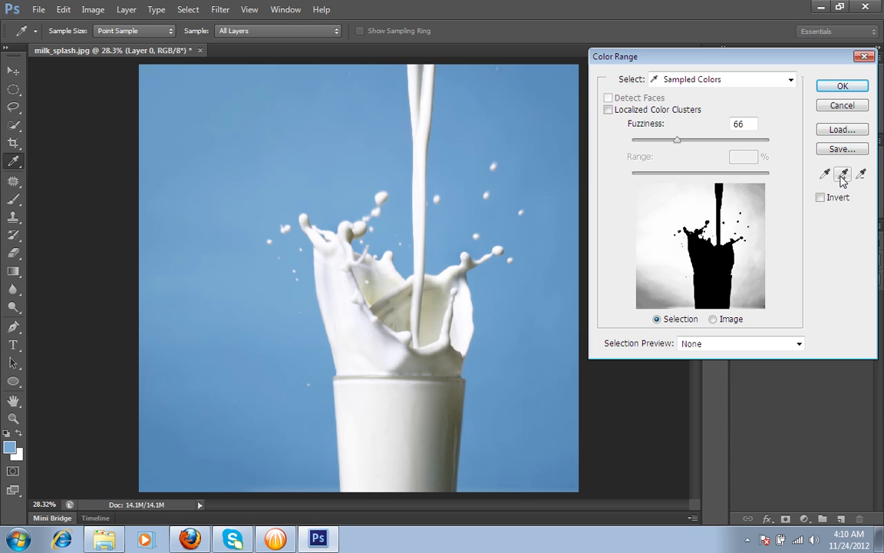
{"action": "left_click", "coordinate": [842, 175]}
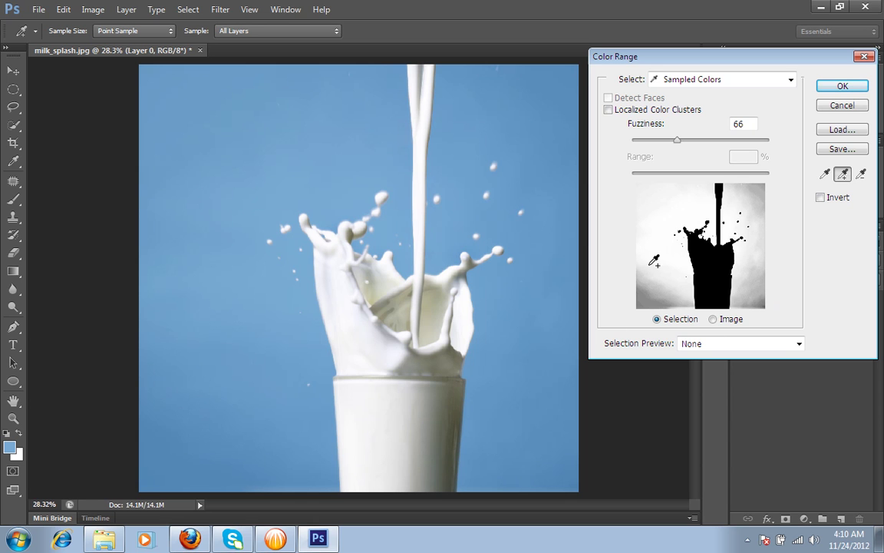
{"action": "left_click", "coordinate": [172, 462]}
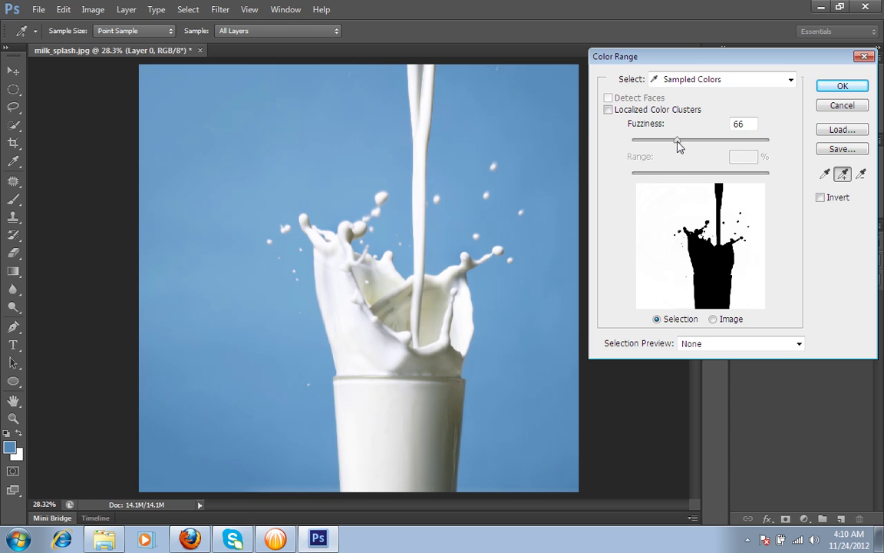
{"action": "mouse_move", "coordinate": [678, 146]}
{"action": "left_mouse_down"}
{"action": "mouse_move", "coordinate": [646, 147]}
{"action": "mouse_move", "coordinate": [676, 143]}
{"action": "left_mouse_up"}
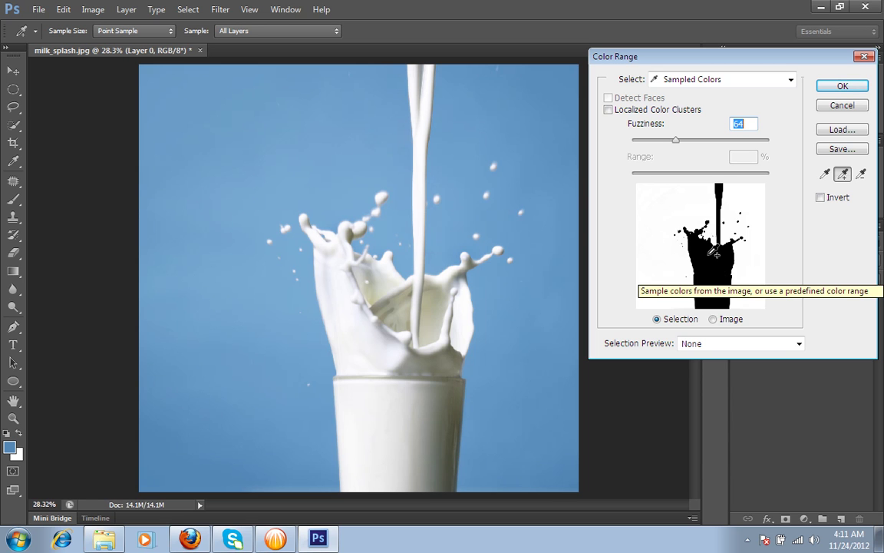
{"action": "left_click", "coordinate": [844, 87]}
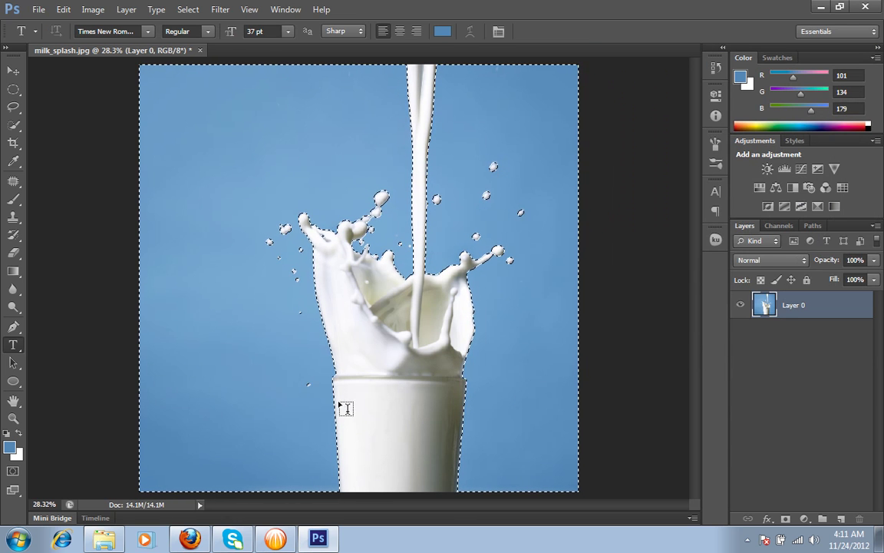
{"action": "scroll", "coordinate": [370, 339], "scroll_direction": "up", "scroll_amount": 5}
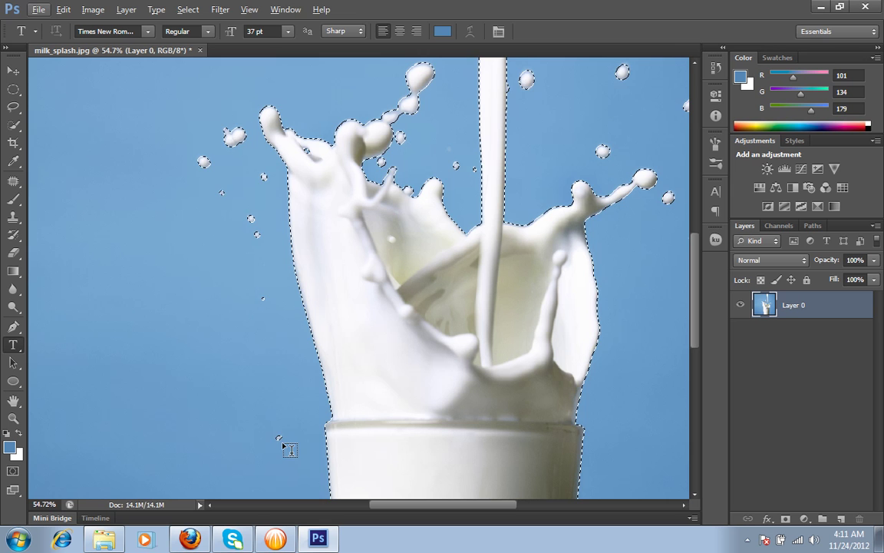
{"action": "left_click_drag", "start_coordinate": [253, 308], "coordinate": [261, 316]}
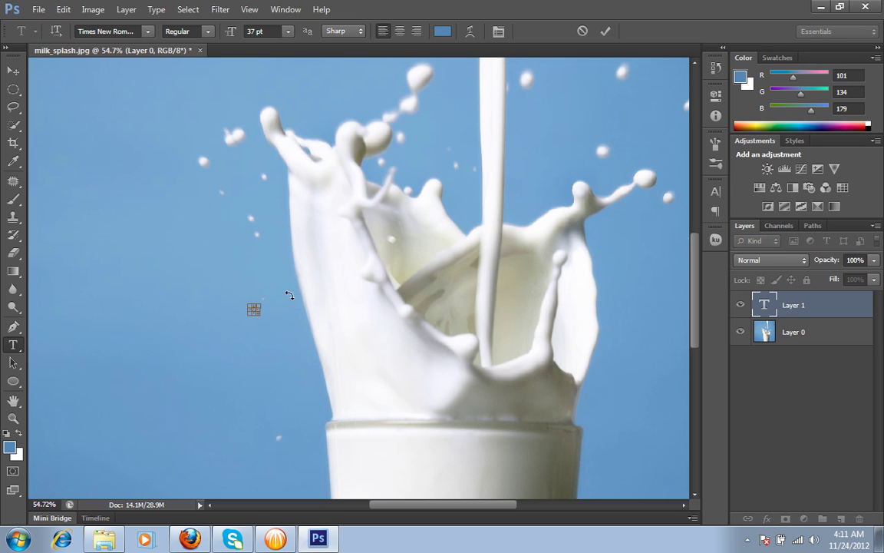
{"action": "left_click", "coordinate": [605, 32]}
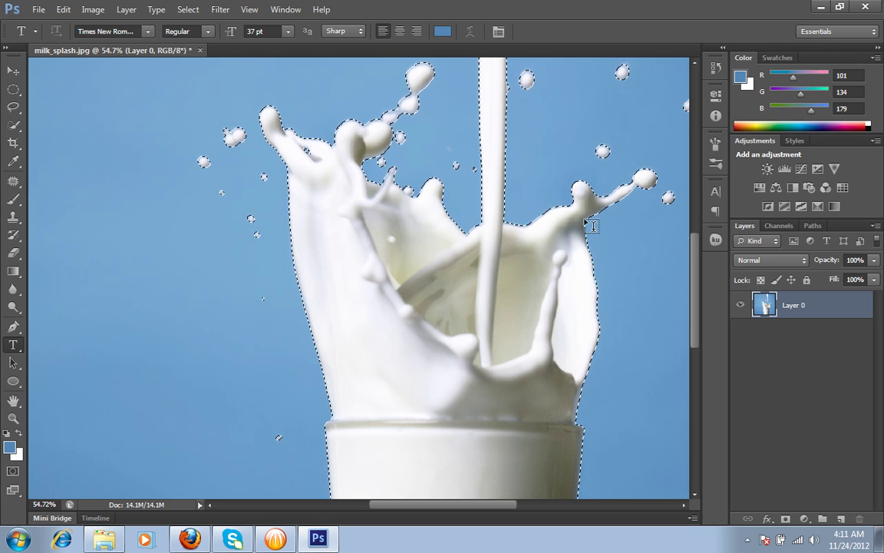
{"action": "scroll", "coordinate": [532, 247], "scroll_direction": "down", "scroll_amount": 3}
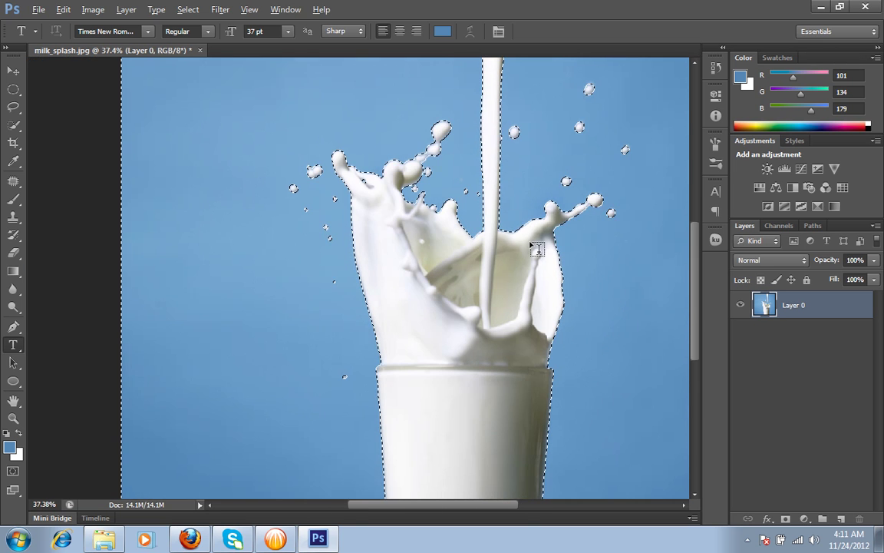
{"action": "scroll", "coordinate": [535, 248], "scroll_direction": "down", "scroll_amount": 1}
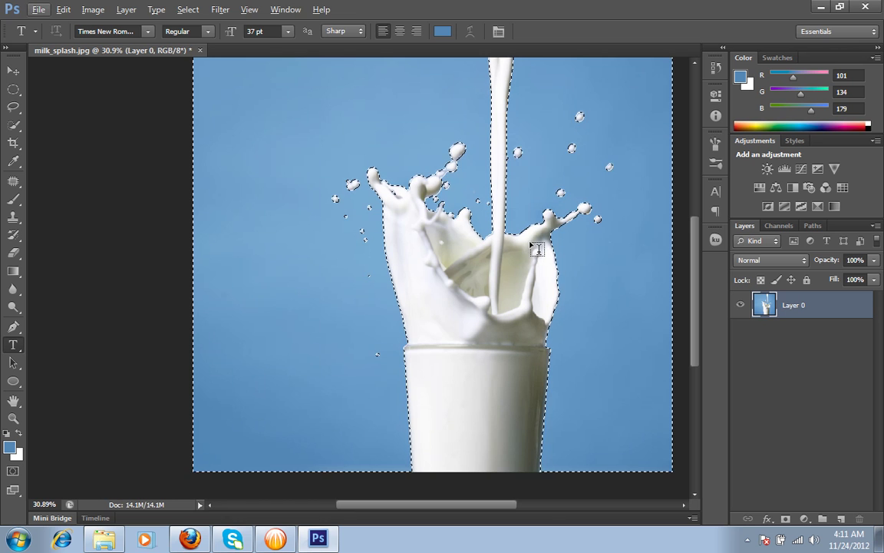
{"action": "scroll", "coordinate": [535, 248], "scroll_direction": "down", "scroll_amount": 1}
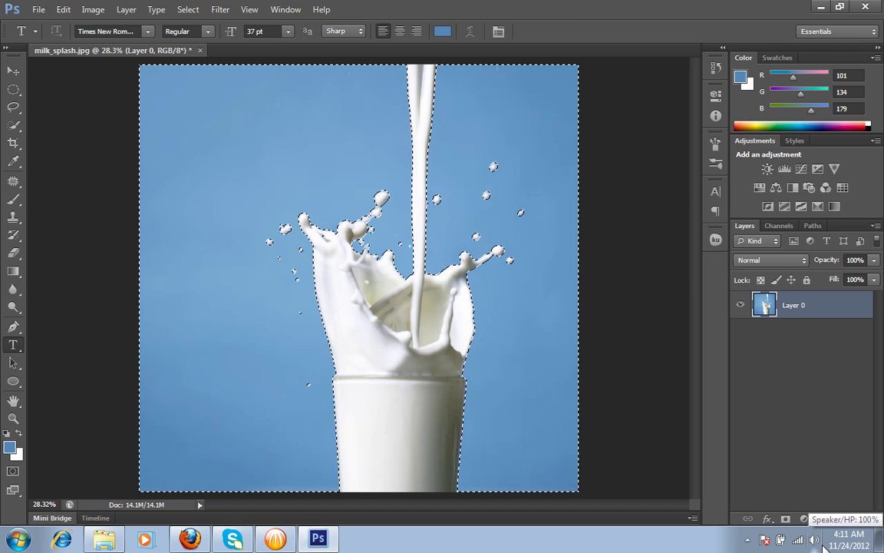
- Apply a 2-pixel feather to the background selection via Select > Modify > Feather
{"action": "left_click", "coordinate": [189, 10]}
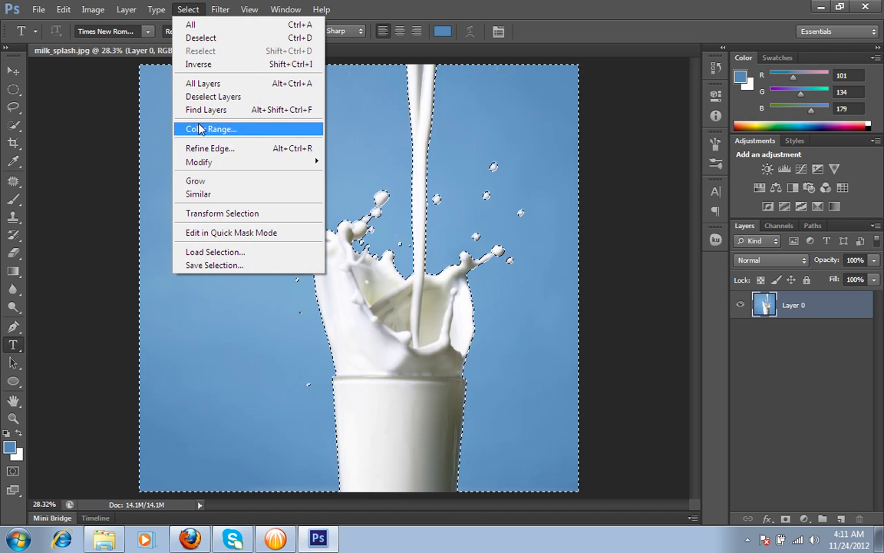
{"action": "mouse_move", "coordinate": [311, 162]}
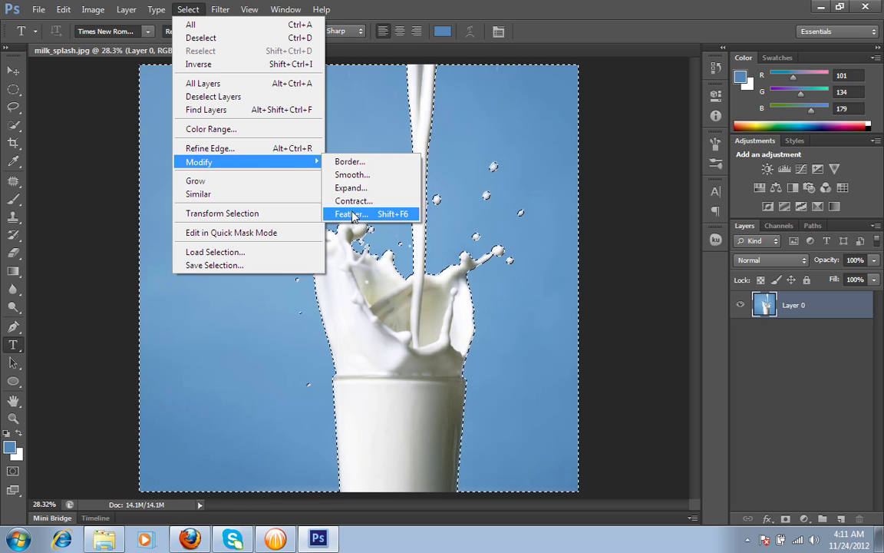
{"action": "left_click", "coordinate": [351, 213]}
{"action": "left_click_drag", "start_coordinate": [607, 185], "coordinate": [611, 185]}
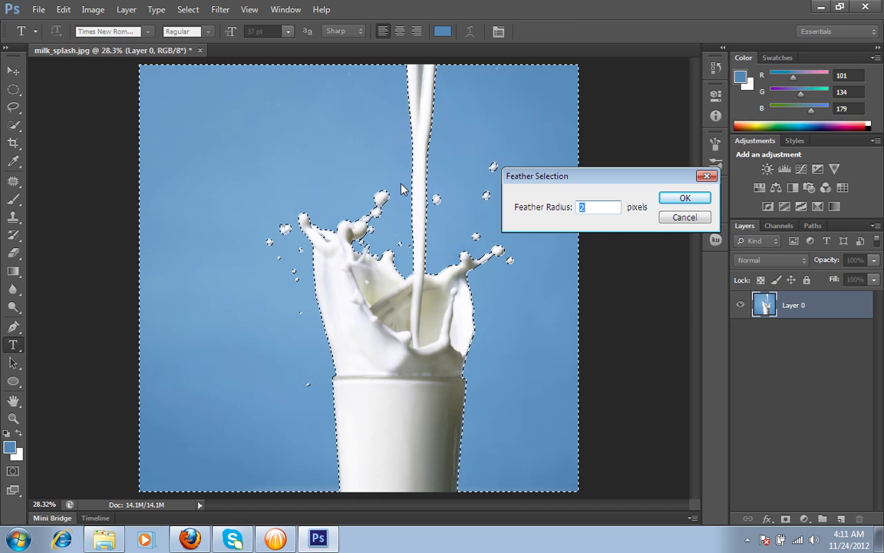
{"action": "left_click", "coordinate": [684, 200]}
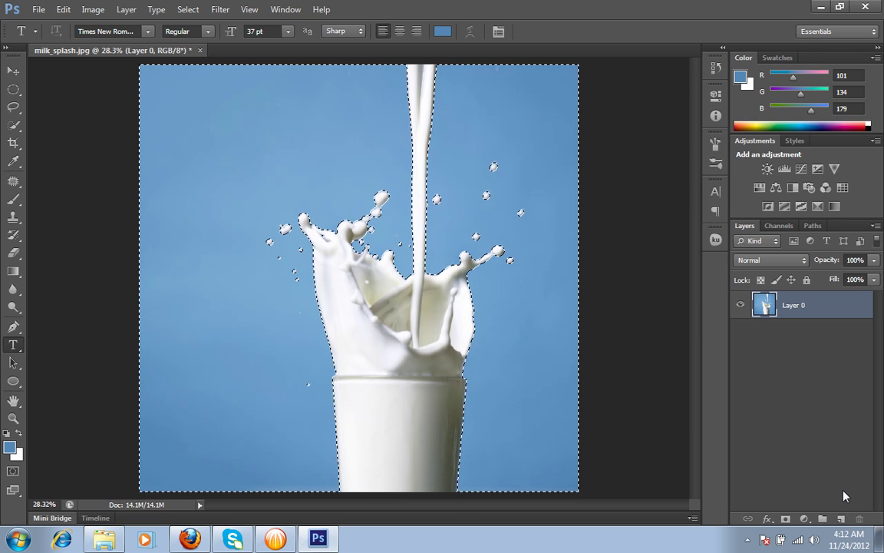
- Invert the selection and copy the milk splash and glass onto Layer 1
{"action": "key", "text": "ctrl+j"}
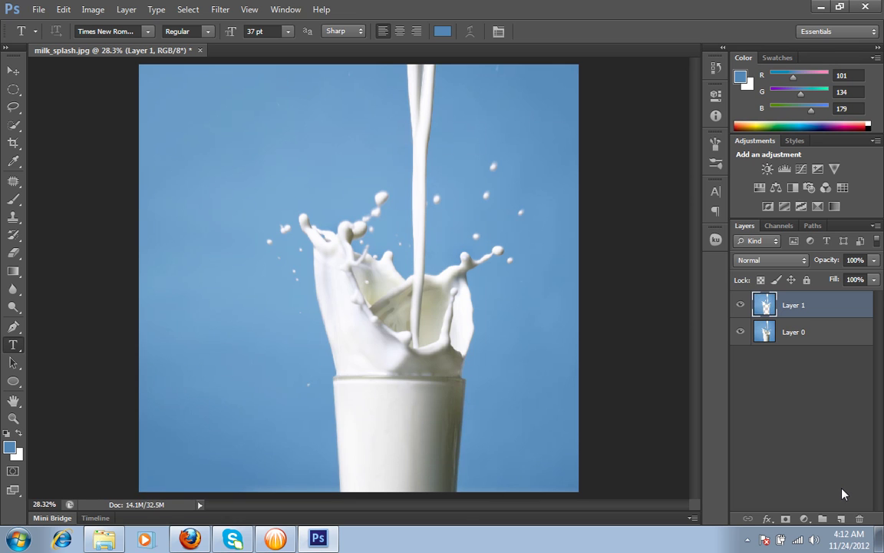
{"action": "key", "text": "ctrl+z"}
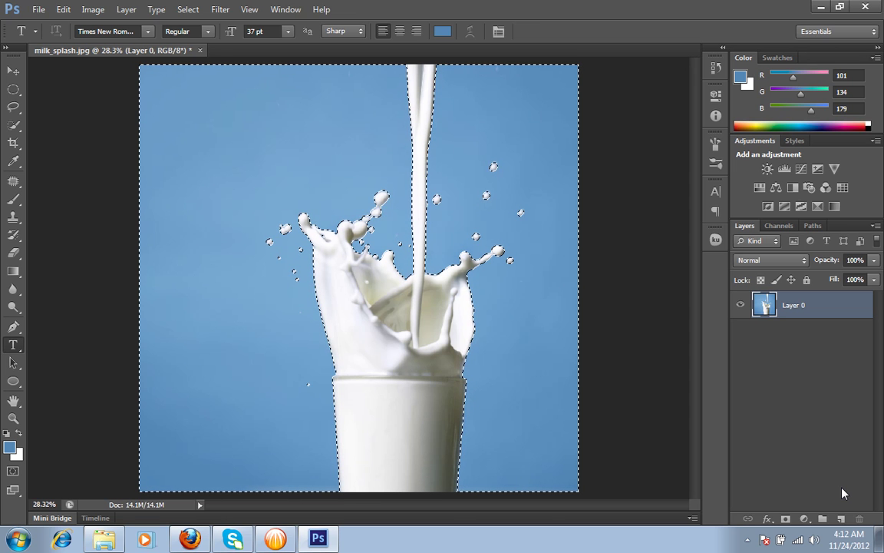
{"action": "key", "text": "ctrl+shift+i"}
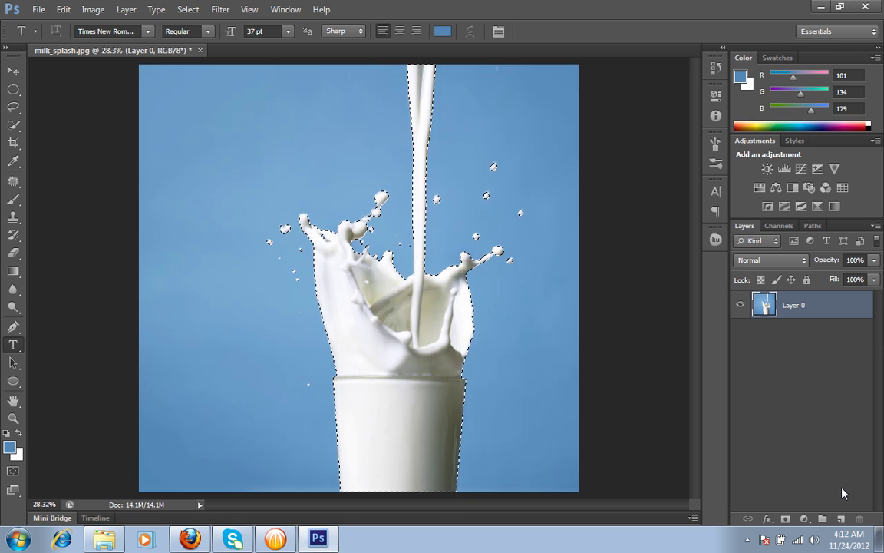
{"action": "key", "text": "ctrl+j"}
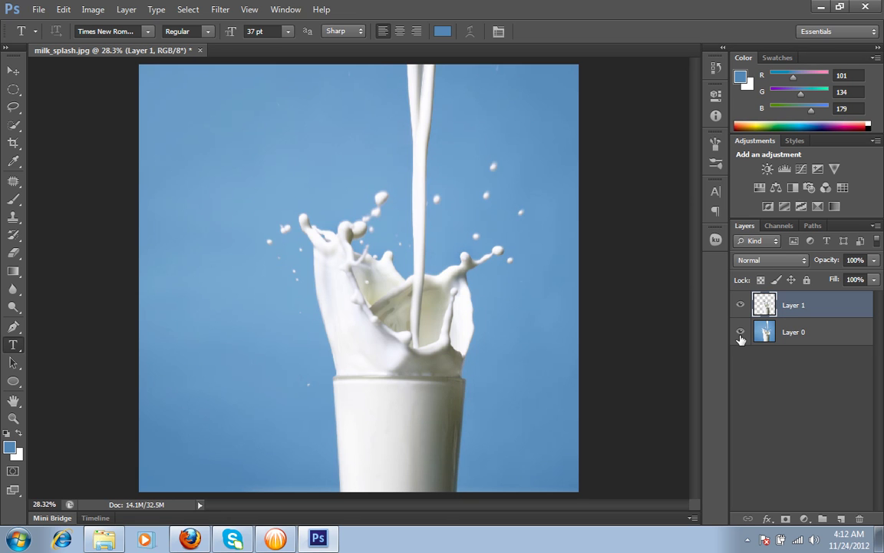
- Hide Layer 0 and add an empty Layer 2 above it
{"action": "left_click", "coordinate": [740, 333]}
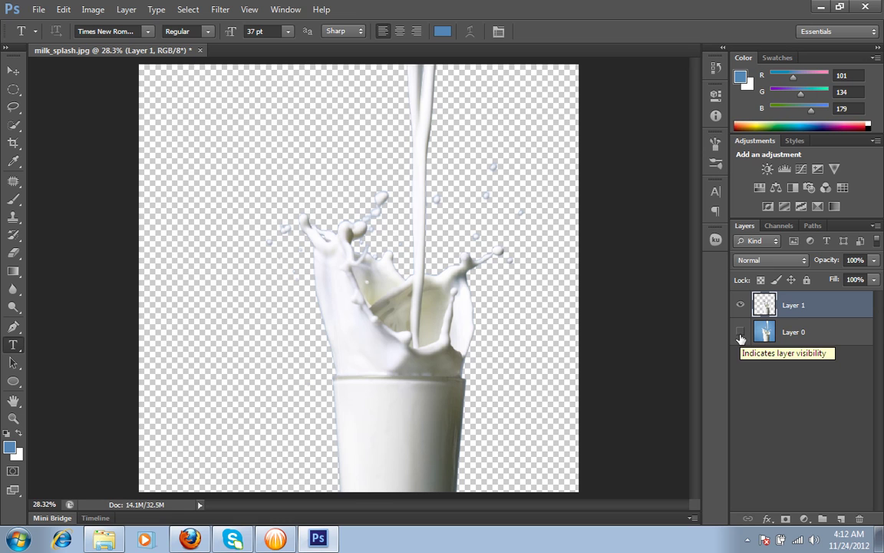
{"action": "left_click", "coordinate": [815, 334]}
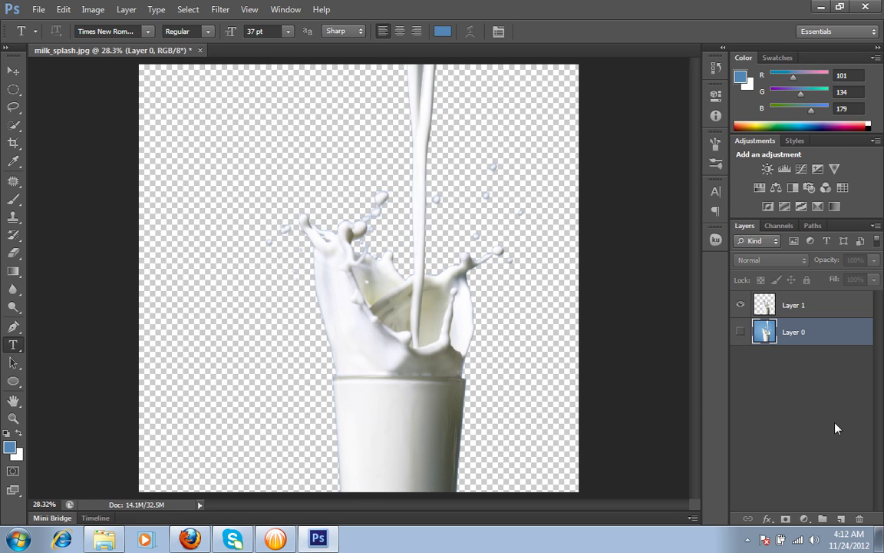
{"action": "left_click", "coordinate": [840, 519]}
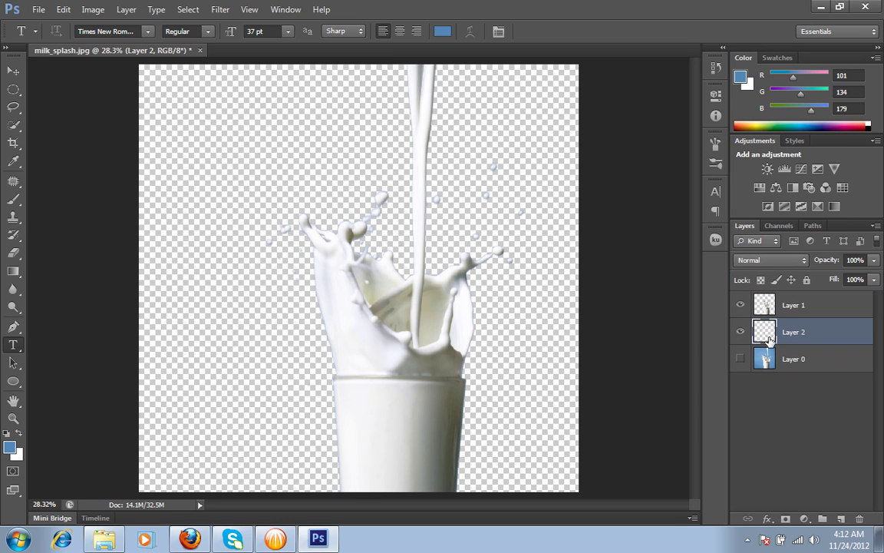
- Set the foreground colour to a dark olive yellow and fill Layer 2 with it
{"action": "left_click", "coordinate": [9, 446]}
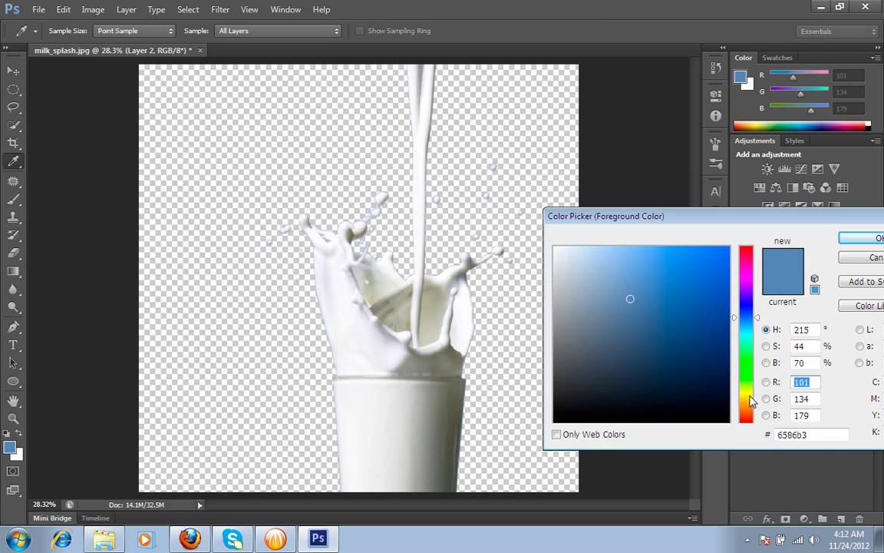
{"action": "left_click", "coordinate": [751, 398]}
{"action": "mouse_move", "coordinate": [733, 333]}
{"action": "left_mouse_down"}
{"action": "mouse_move", "coordinate": [760, 300]}
{"action": "mouse_move", "coordinate": [737, 288]}
{"action": "left_mouse_up"}
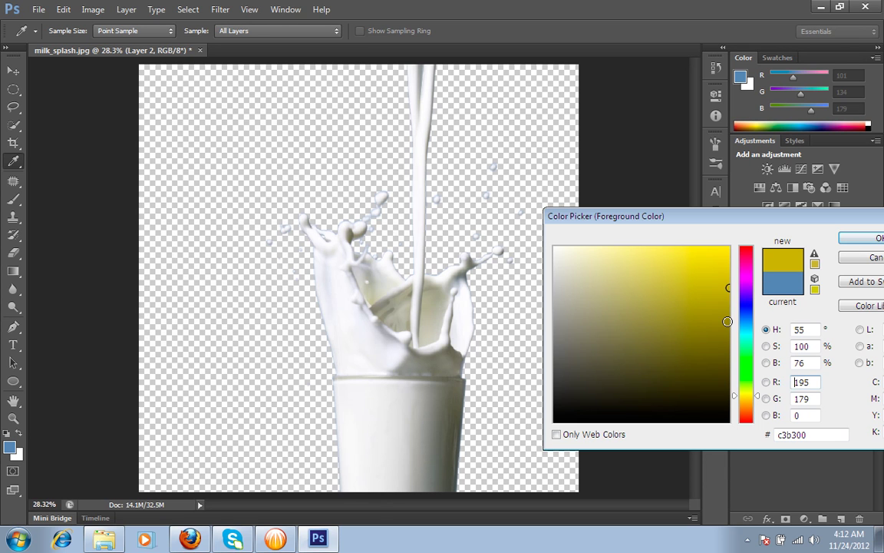
{"action": "left_click", "coordinate": [727, 321]}
{"action": "left_click", "coordinate": [857, 238]}
{"action": "key", "text": "t"}
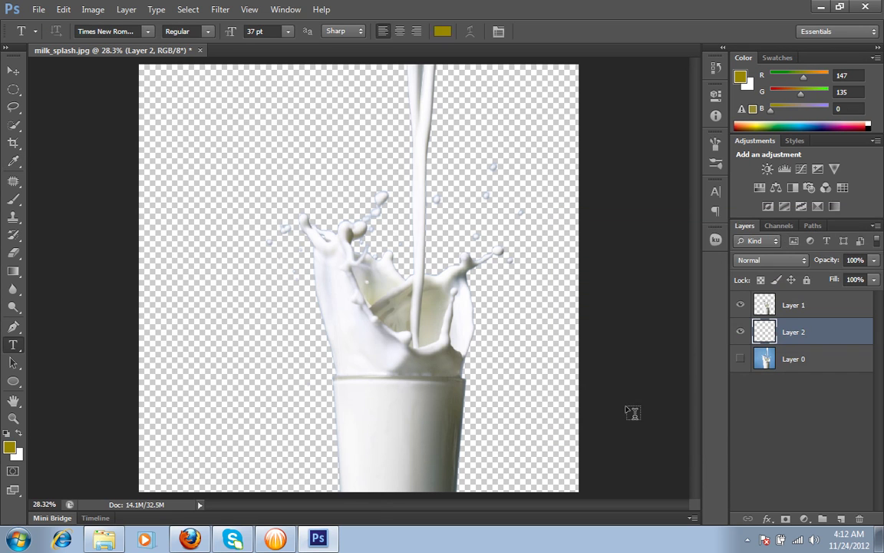
{"action": "key", "text": "alt+BackSpace"}
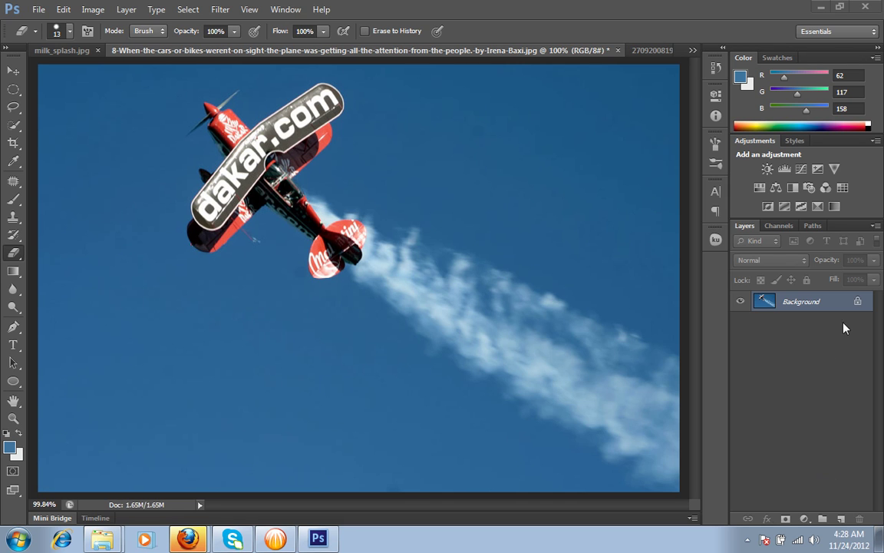
- Open Color Range on the plane photo and sample the blue sky, adding more sky blue
{"action": "left_click", "coordinate": [189, 9]}
{"action": "left_click", "coordinate": [211, 130]}
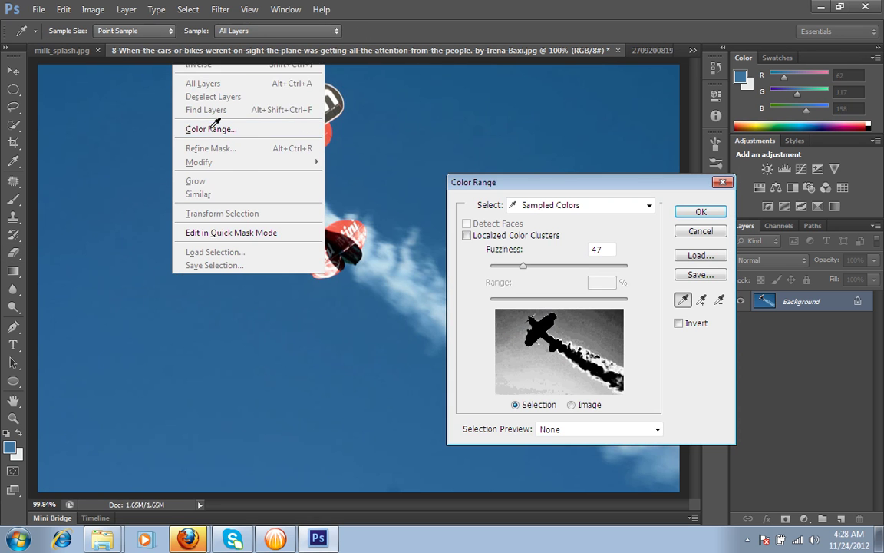
{"action": "left_click_drag", "start_coordinate": [636, 185], "coordinate": [735, 76]}
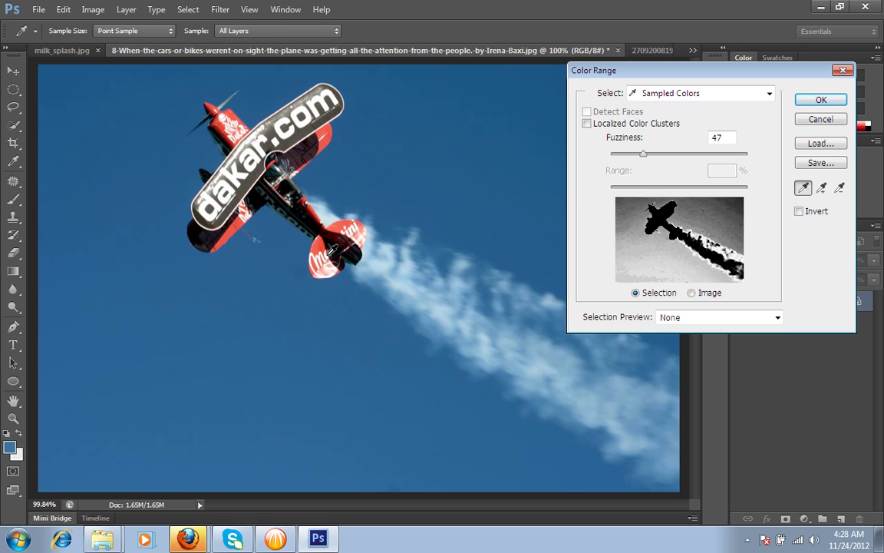
{"action": "left_click", "coordinate": [163, 223]}
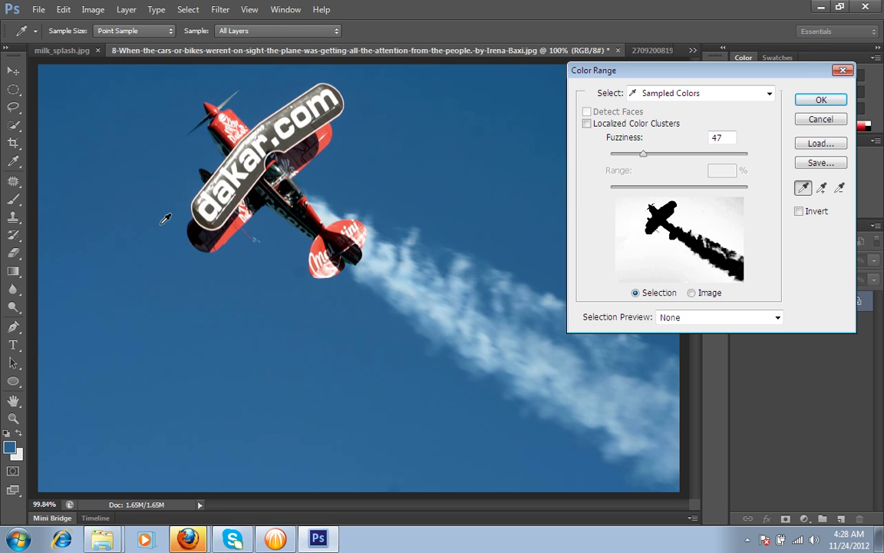
{"action": "left_click", "coordinate": [822, 188]}
{"action": "left_click_drag", "start_coordinate": [723, 69], "coordinate": [732, 164]}
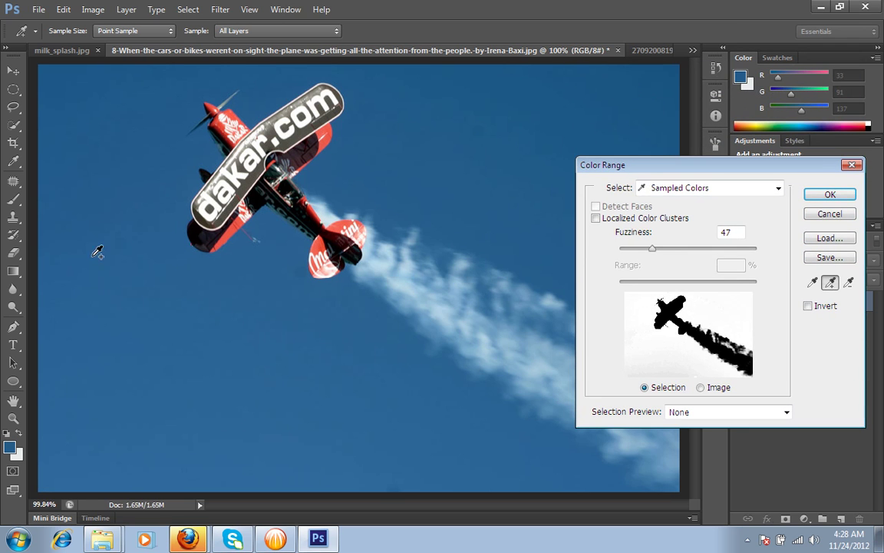
{"action": "left_click", "coordinate": [86, 342]}
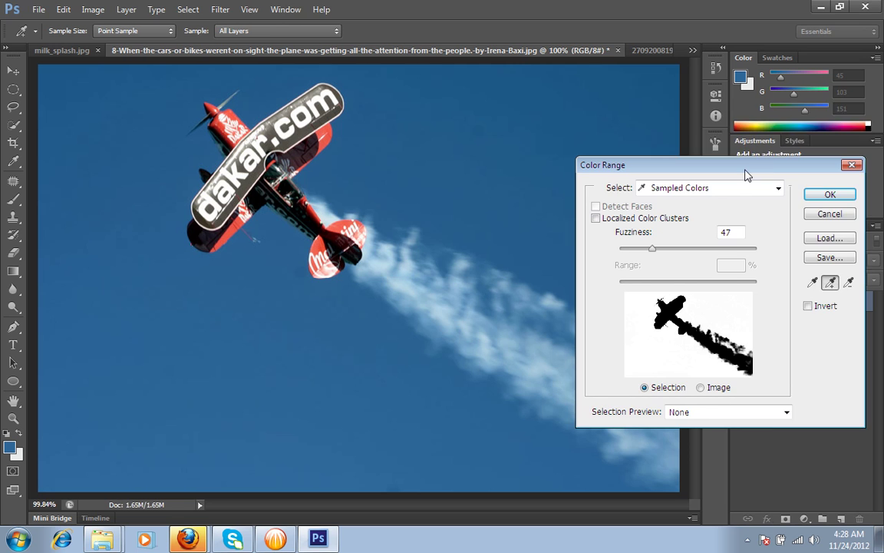
- Add the white smoke trail shades to the sample and set Fuzziness to 35
{"action": "left_click_drag", "start_coordinate": [673, 164], "coordinate": [675, 110]}
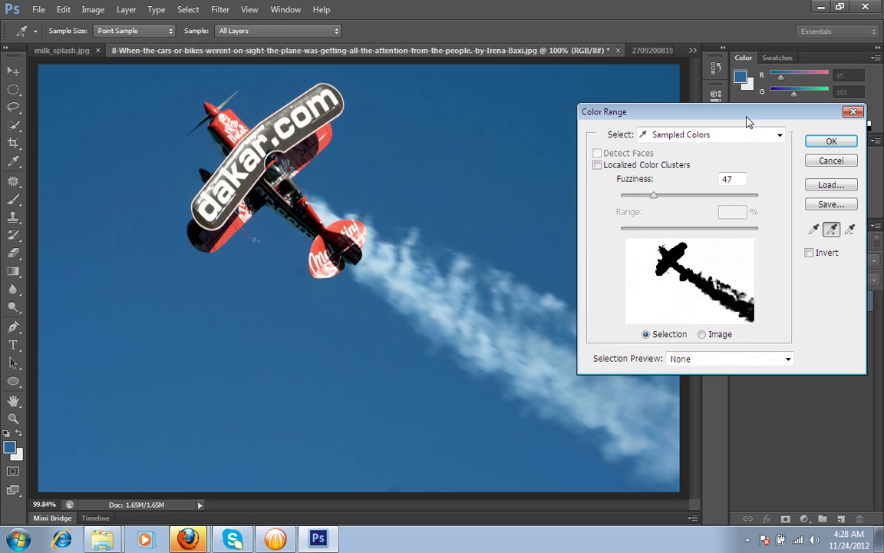
{"action": "left_click", "coordinate": [387, 263]}
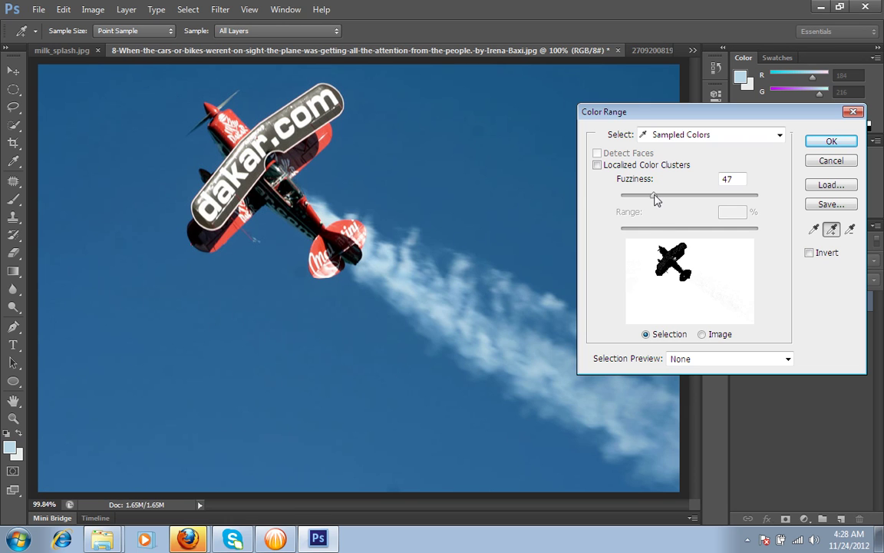
{"action": "left_click_drag", "start_coordinate": [656, 198], "coordinate": [647, 202]}
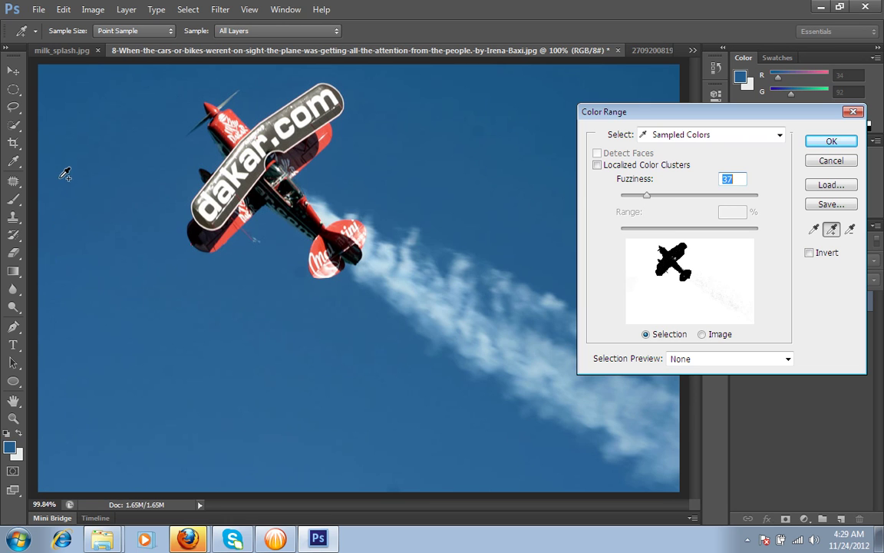
{"action": "left_click_drag", "start_coordinate": [555, 349], "coordinate": [562, 381]}
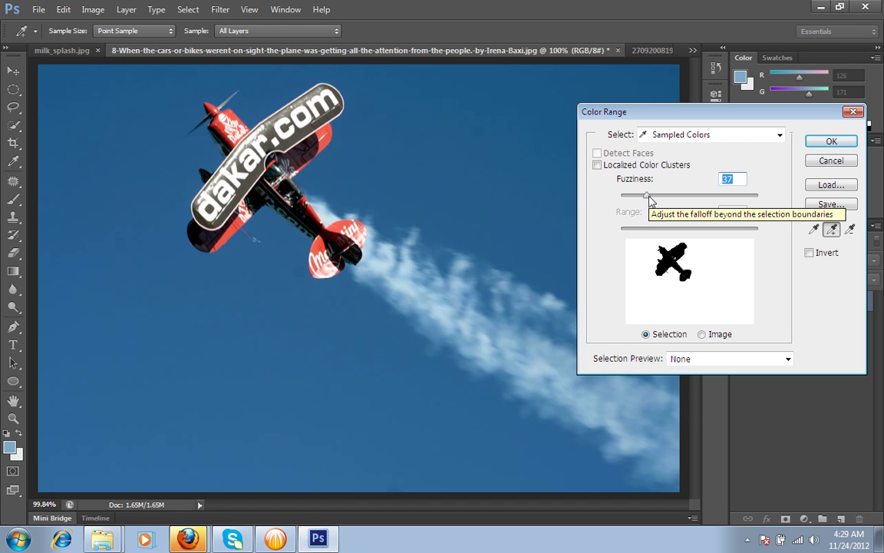
{"action": "left_click_drag", "start_coordinate": [647, 195], "coordinate": [646, 196]}
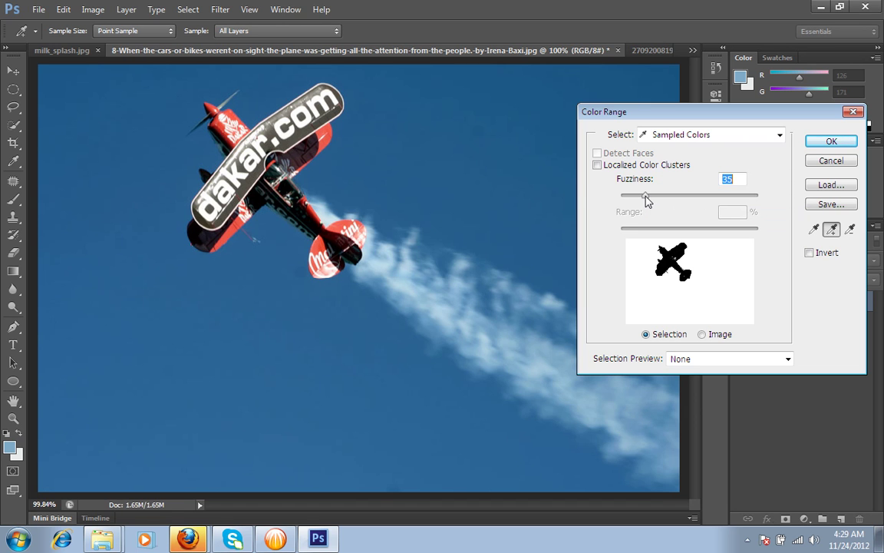
- Accept the sky-and-trail selection and feather it by 2 pixels
{"action": "left_click", "coordinate": [843, 142]}
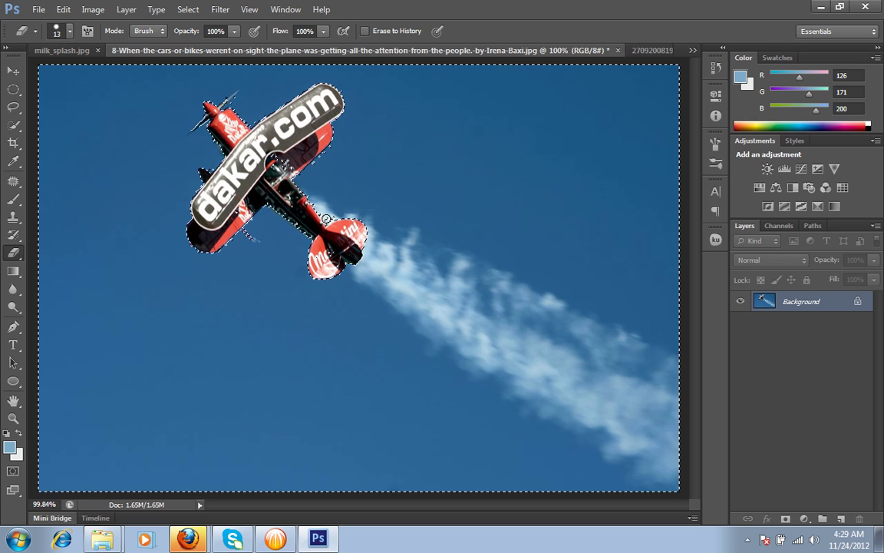
{"action": "left_click", "coordinate": [188, 11]}
{"action": "mouse_move", "coordinate": [208, 164]}
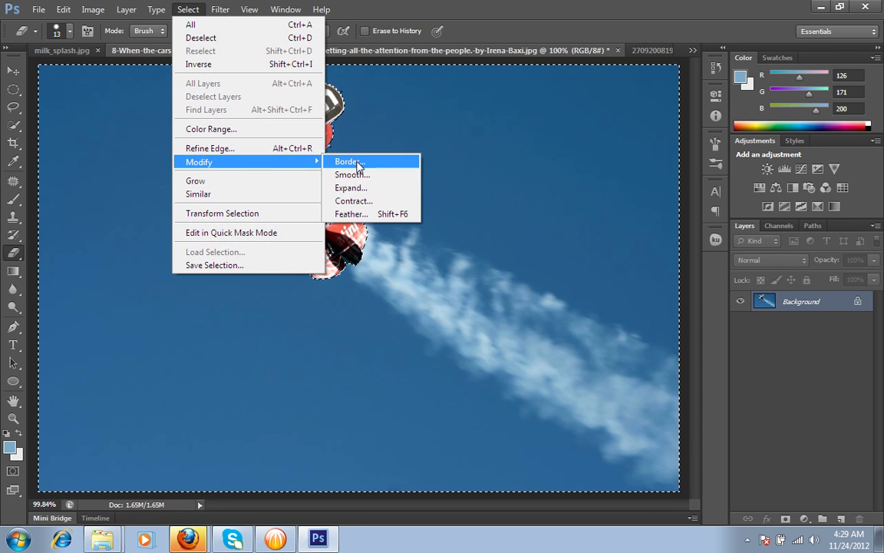
{"action": "left_click", "coordinate": [351, 214]}
{"action": "left_click", "coordinate": [591, 208]}
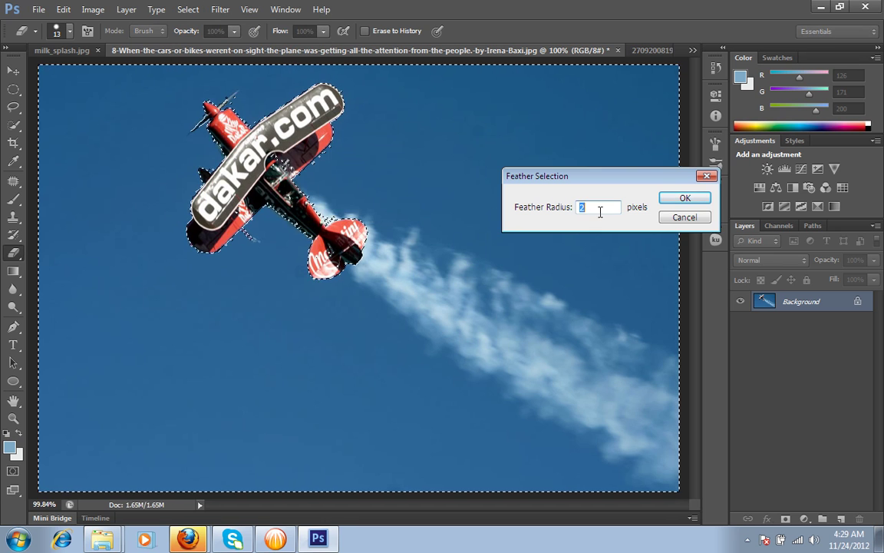
{"action": "left_click", "coordinate": [682, 199]}
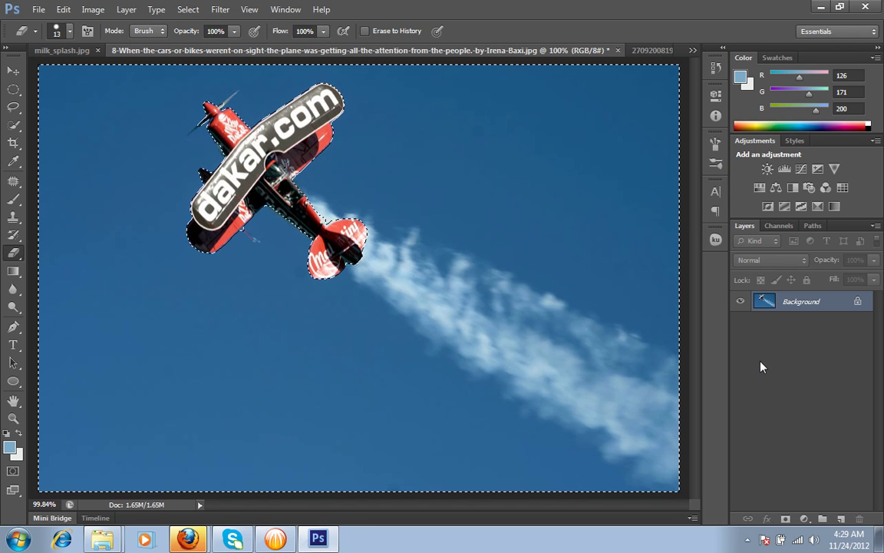
- Invert to the plane, copy it onto Layer 1, and select the Background layer
{"action": "key", "text": "ctrl+shift+i"}
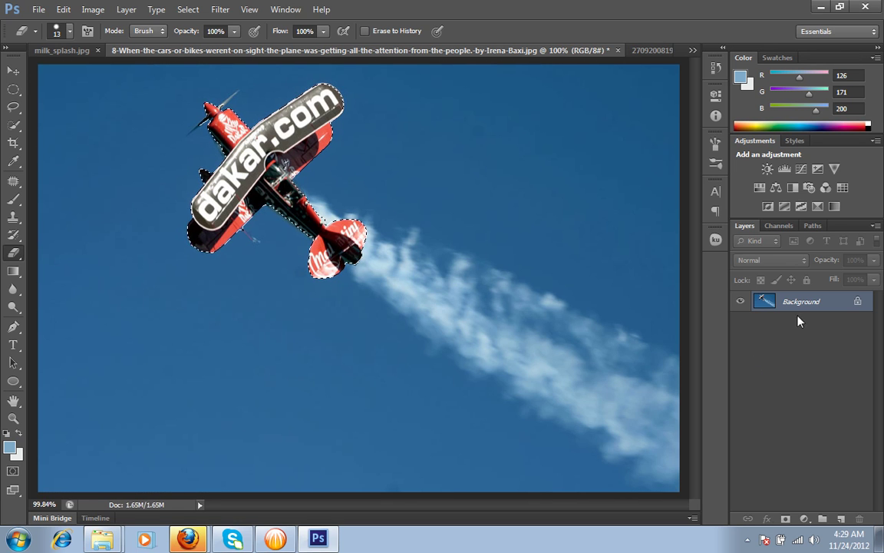
{"action": "key", "text": "ctrl+j"}
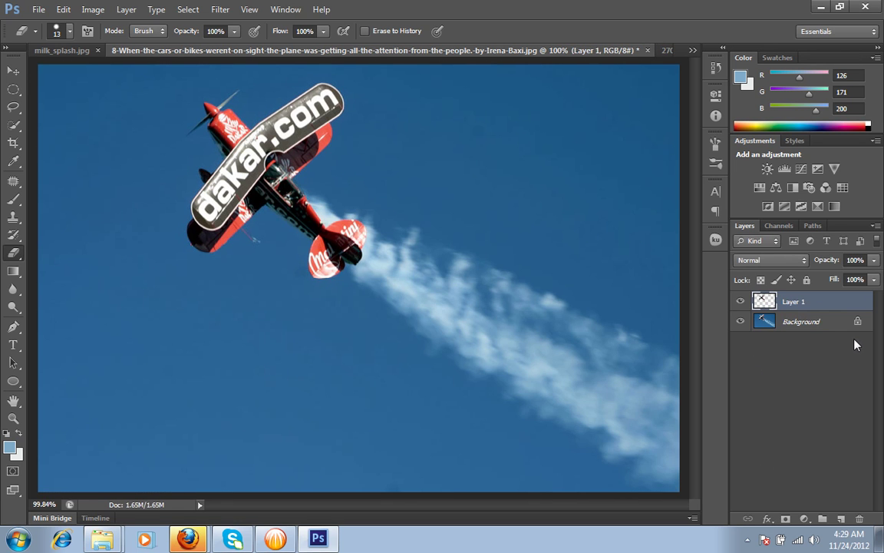
{"action": "left_click", "coordinate": [844, 329]}
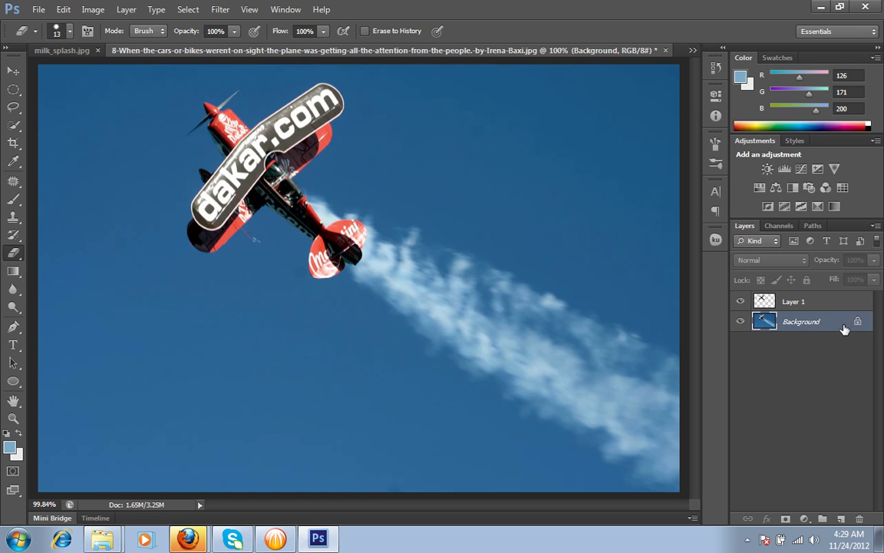
- Set the foreground colour to dark yellow 9d9000
{"action": "left_click", "coordinate": [11, 446]}
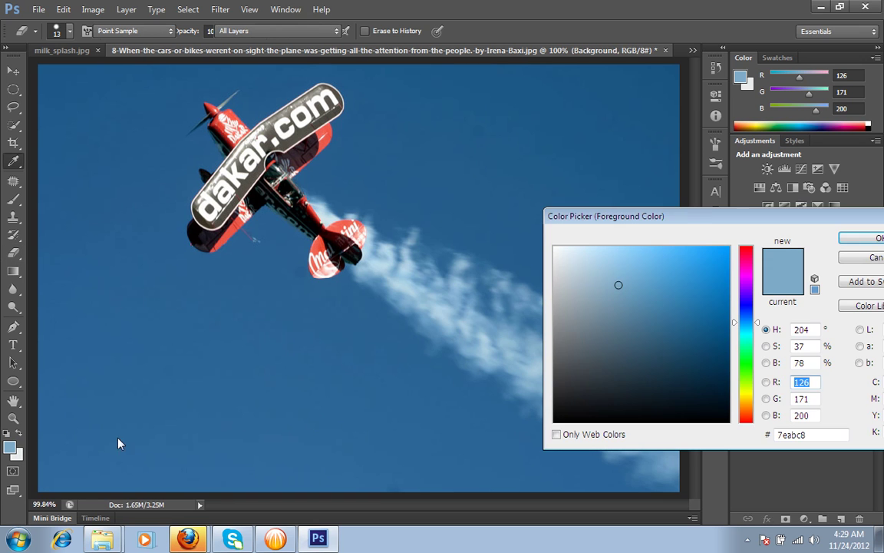
{"action": "left_click", "coordinate": [746, 396]}
{"action": "left_click", "coordinate": [728, 313]}
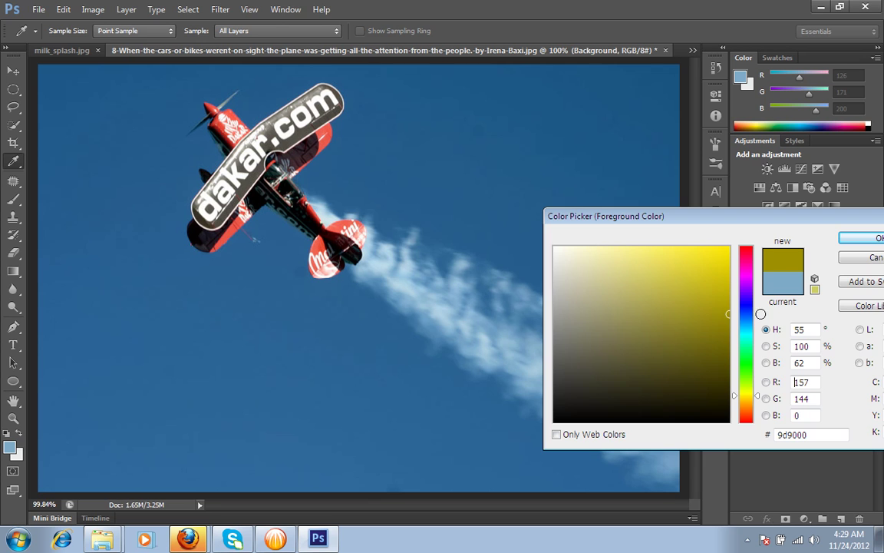
{"action": "left_click", "coordinate": [860, 238]}
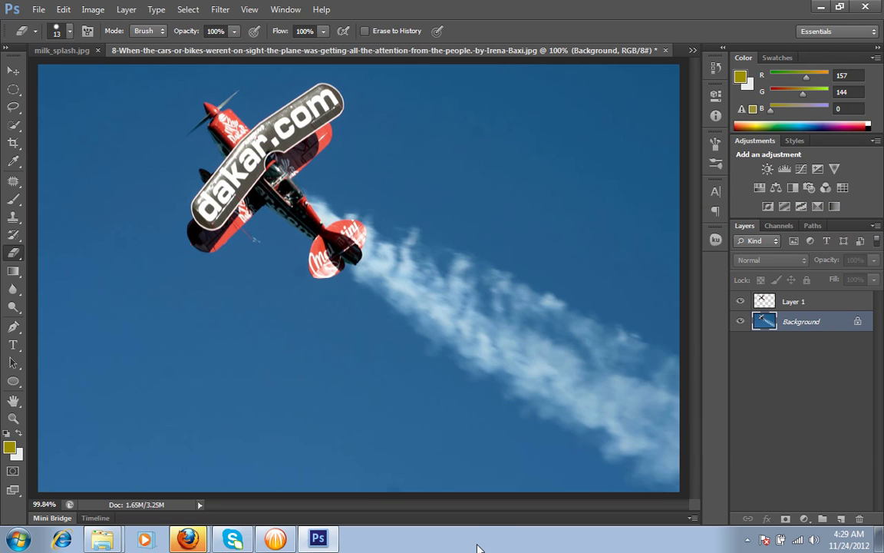
- Fill the plane photo's Background layer with the dark yellow 9d9000
{"action": "key", "text": "alt+BackSpace"}
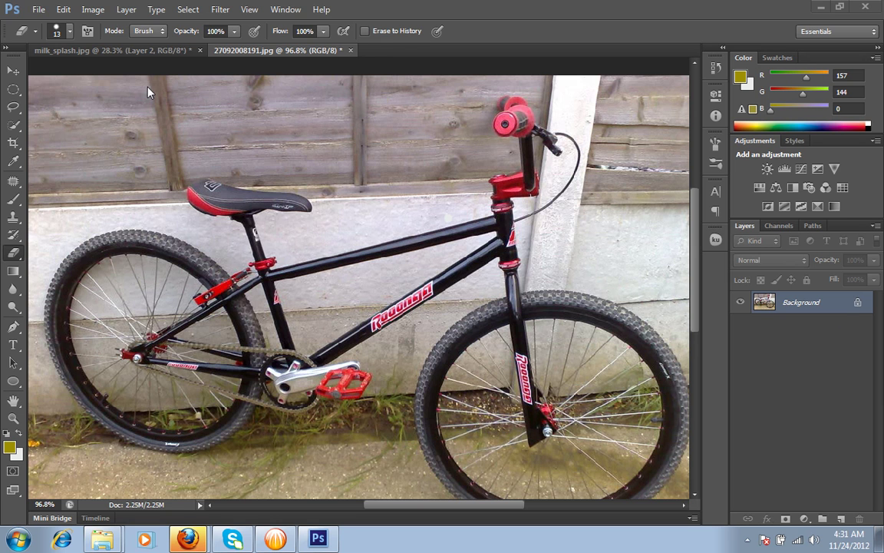
- In Color Range, sample the bike's red parts including the darker rear-hub red, Fuzziness about 53, and apply
{"action": "left_click", "coordinate": [188, 9]}
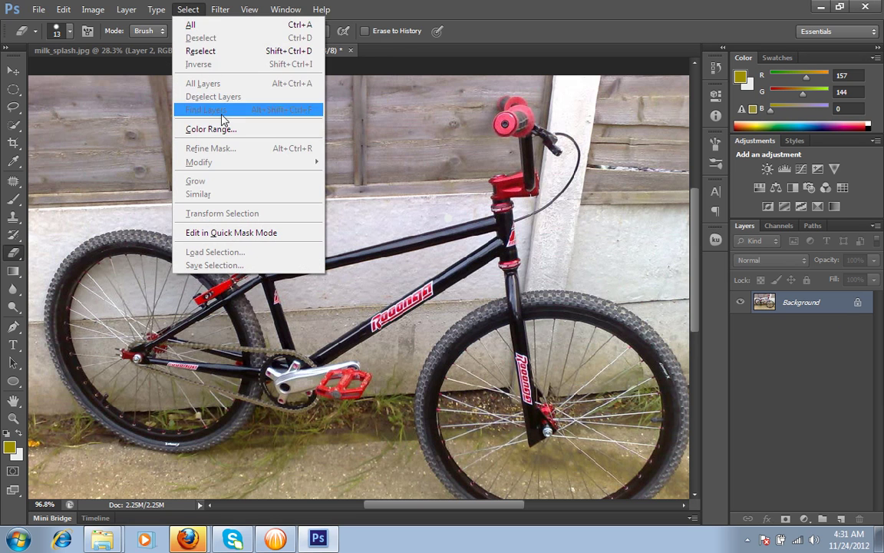
{"action": "left_click", "coordinate": [221, 129]}
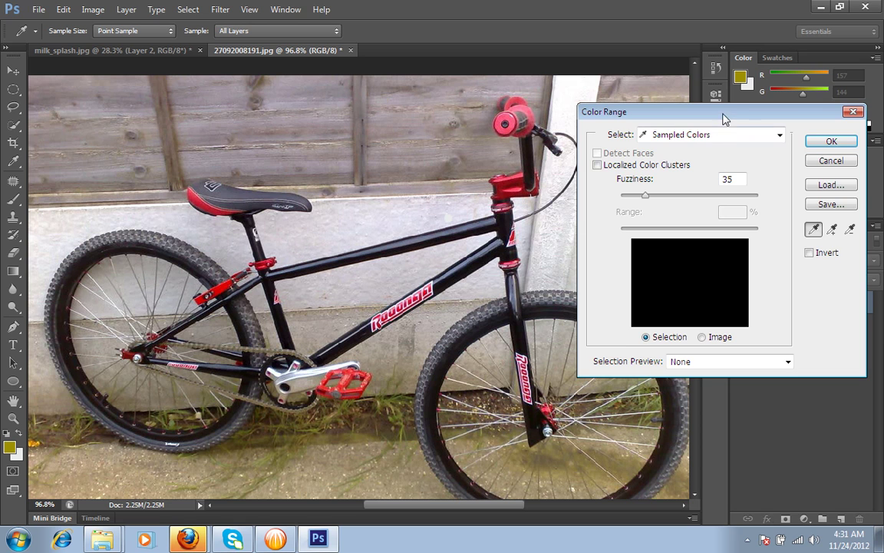
{"action": "left_click_drag", "start_coordinate": [725, 119], "coordinate": [748, 29]}
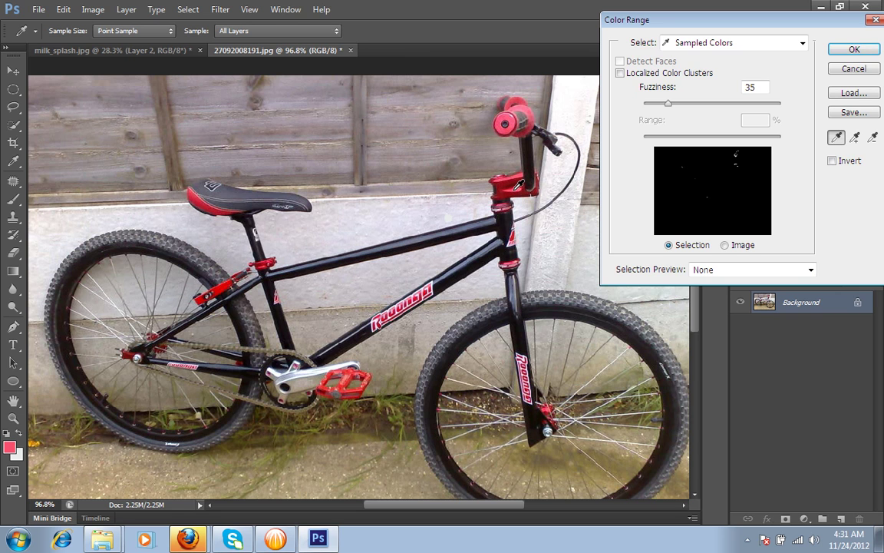
{"action": "left_click", "coordinate": [855, 138]}
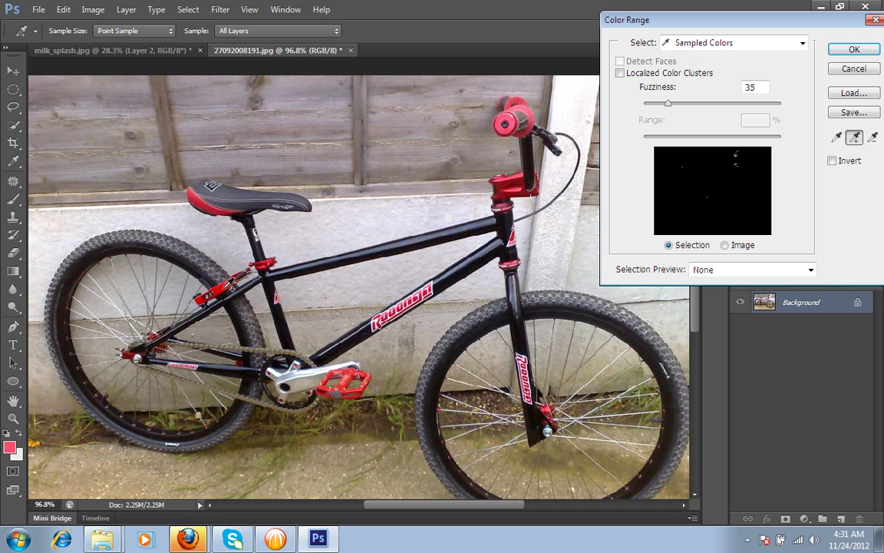
{"action": "left_click", "coordinate": [231, 286]}
{"action": "left_click", "coordinate": [136, 357]}
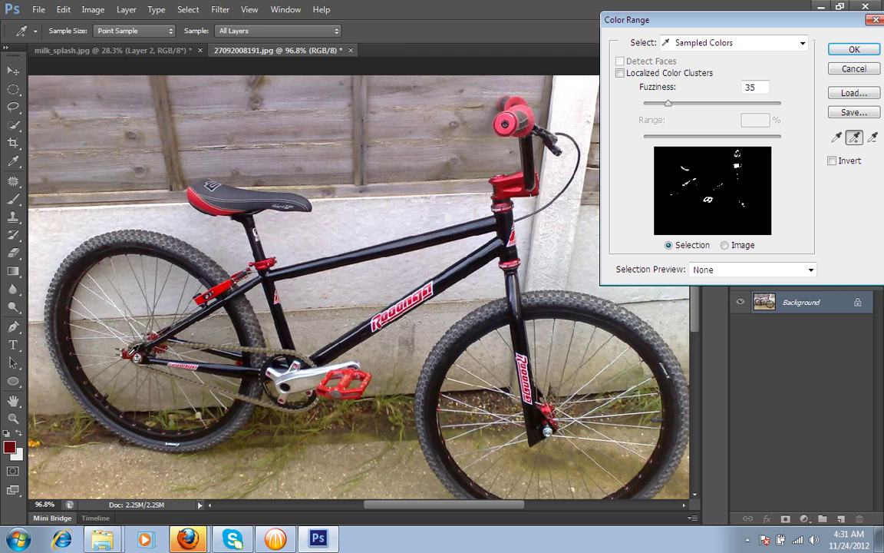
{"action": "left_click", "coordinate": [668, 103]}
{"action": "mouse_move", "coordinate": [669, 104]}
{"action": "left_mouse_down"}
{"action": "mouse_move", "coordinate": [685, 104]}
{"action": "mouse_move", "coordinate": [678, 108]}
{"action": "left_mouse_up"}
{"action": "left_click_drag", "start_coordinate": [678, 108], "coordinate": [681, 109]}
{"action": "left_click", "coordinate": [847, 51]}
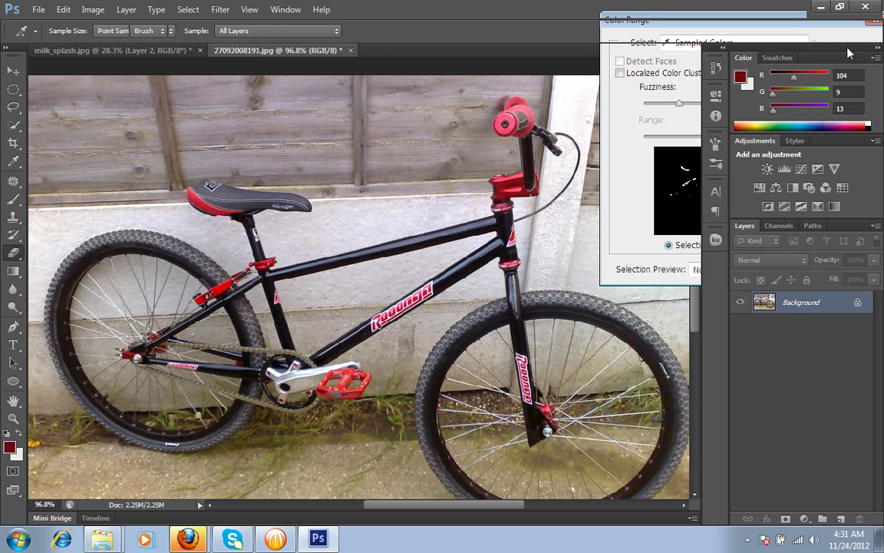
{"action": "key", "text": "e"}
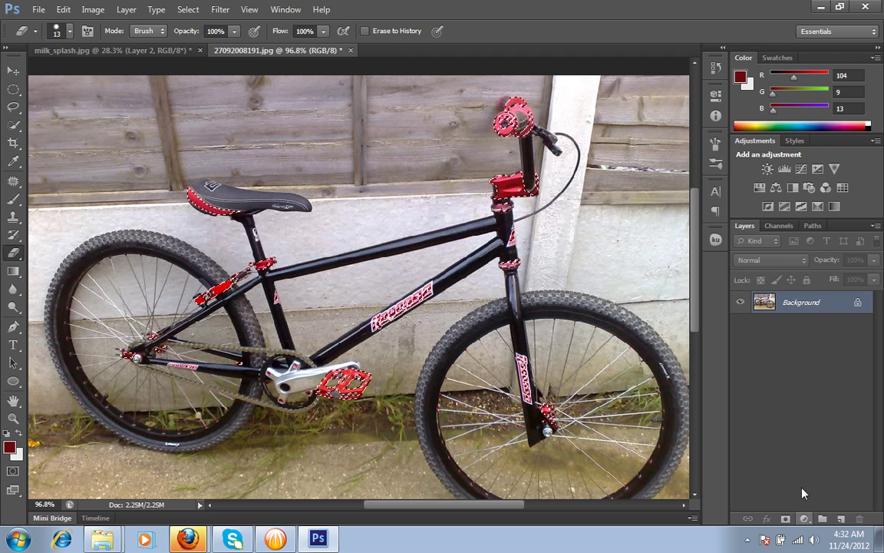
- Add a Hue/Saturation adjustment layer with Hue +72, turning the bike's red parts yellow-green
{"action": "left_click", "coordinate": [805, 520]}
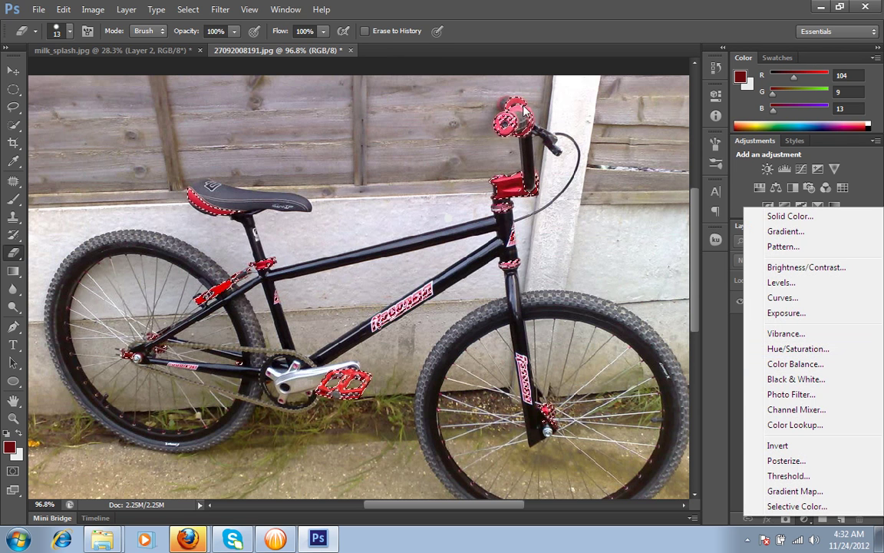
{"action": "left_click", "coordinate": [801, 350]}
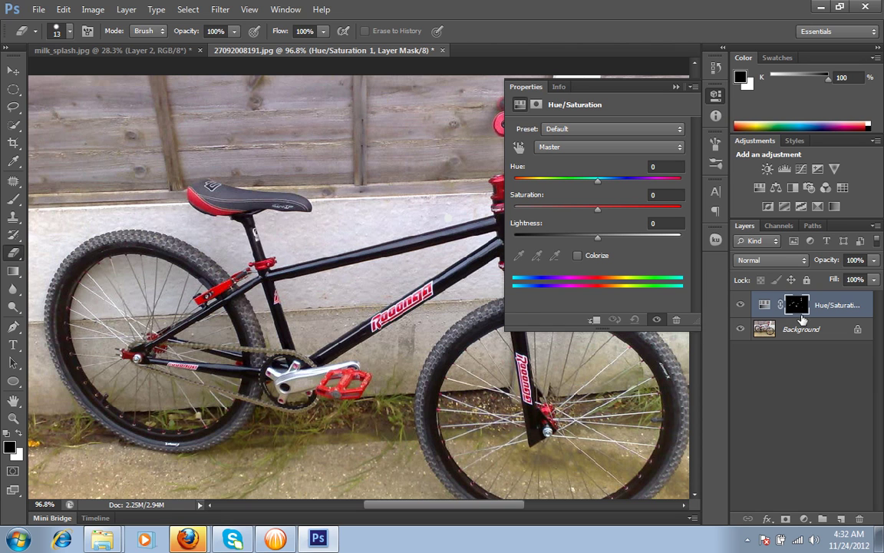
{"action": "left_click_drag", "start_coordinate": [600, 188], "coordinate": [645, 202]}
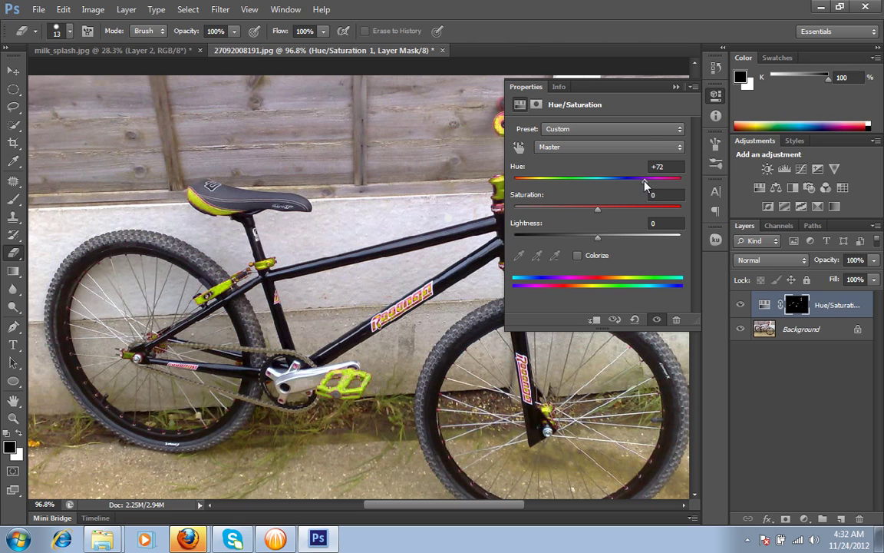
{"action": "left_click", "coordinate": [677, 88]}
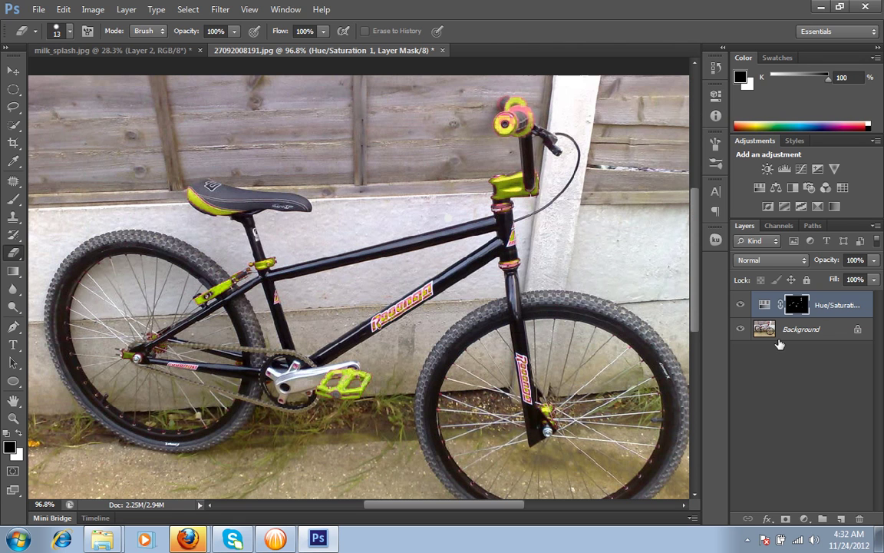